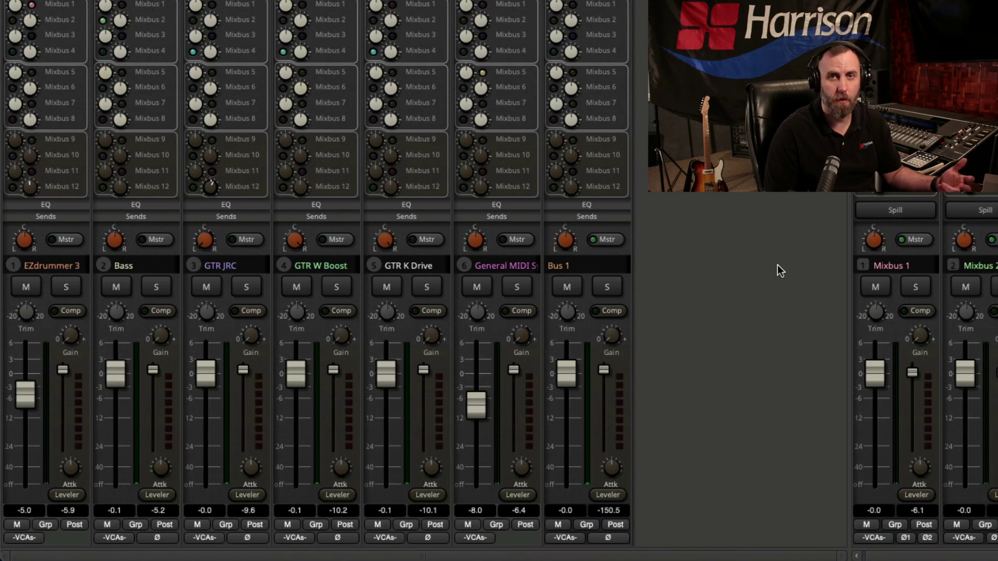
# - Solo Bus 1, then General MIDI alone, add four tracks, then clear all solos
pyautogui.click(612, 289)
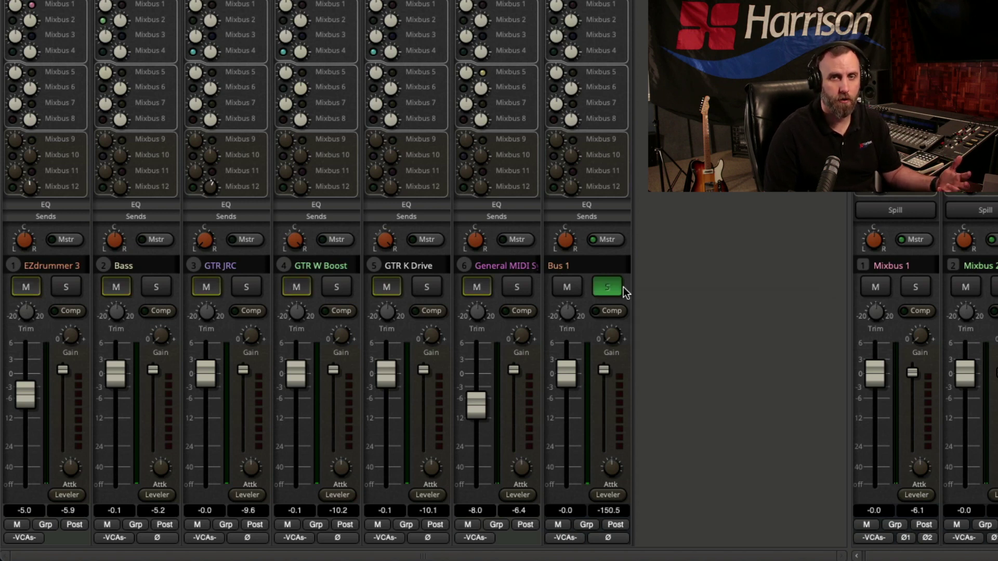
pyautogui.click(516, 287)
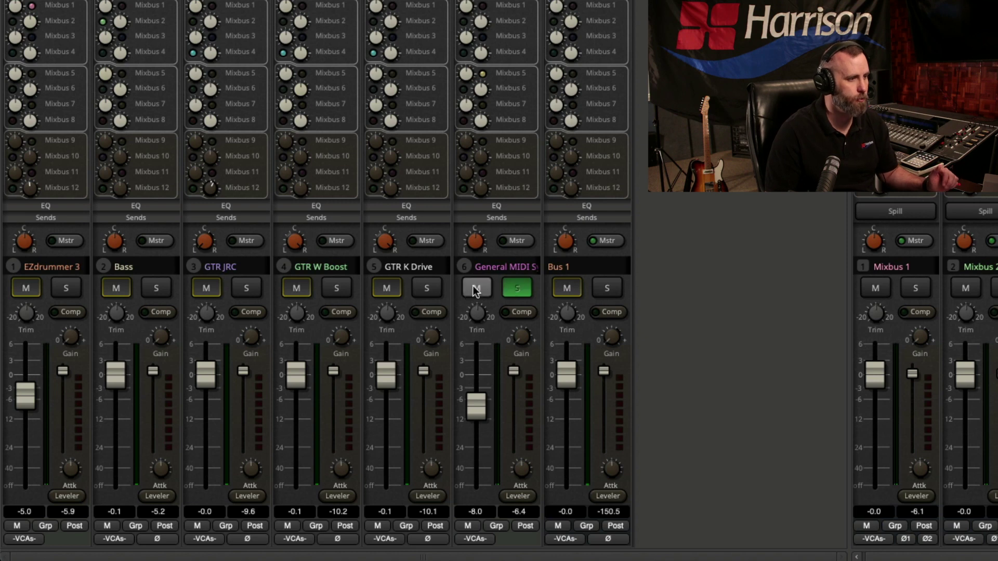
pyautogui.click(426, 288)
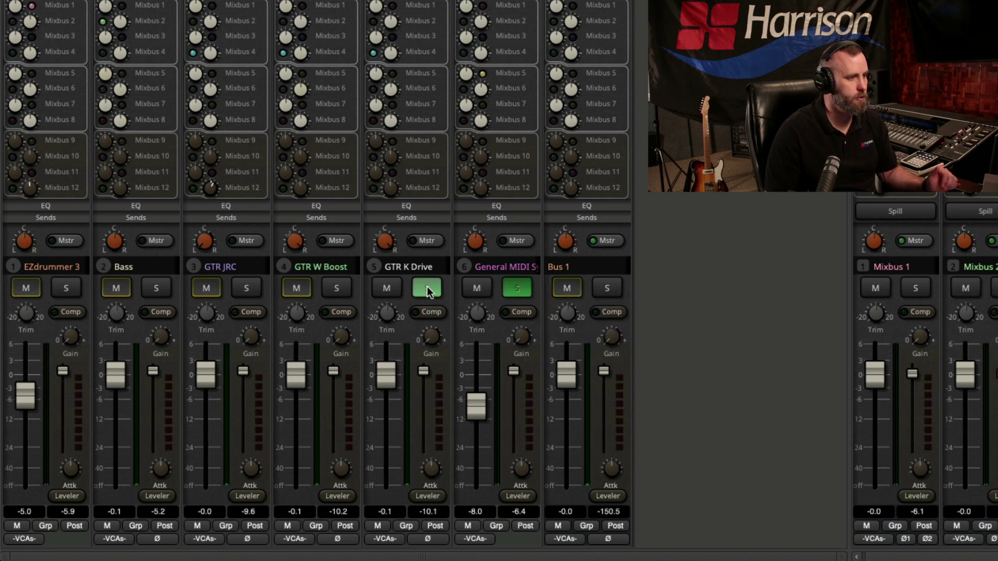
pyautogui.click(336, 288)
pyautogui.click(246, 288)
pyautogui.click(165, 287)
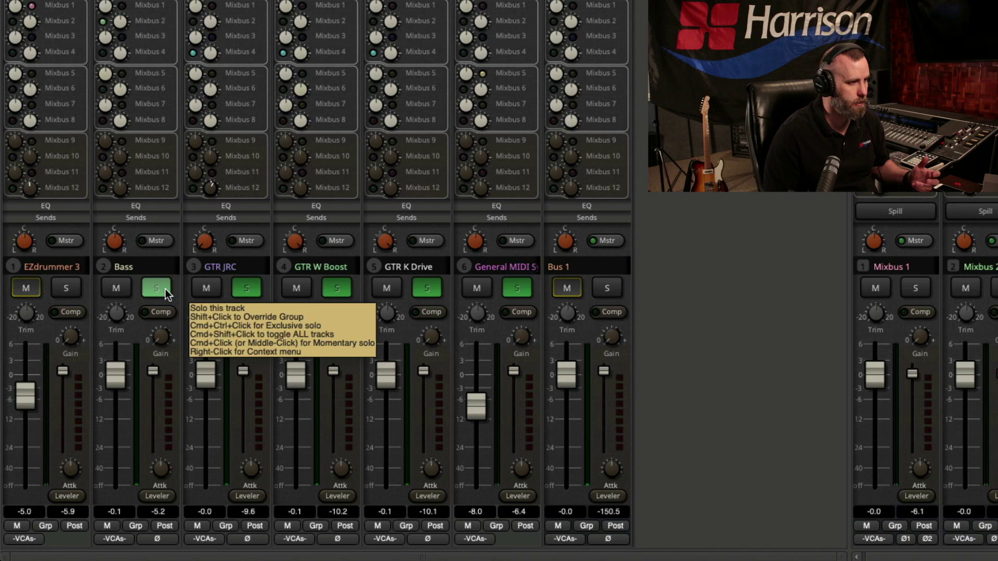
pyautogui.click(516, 288)
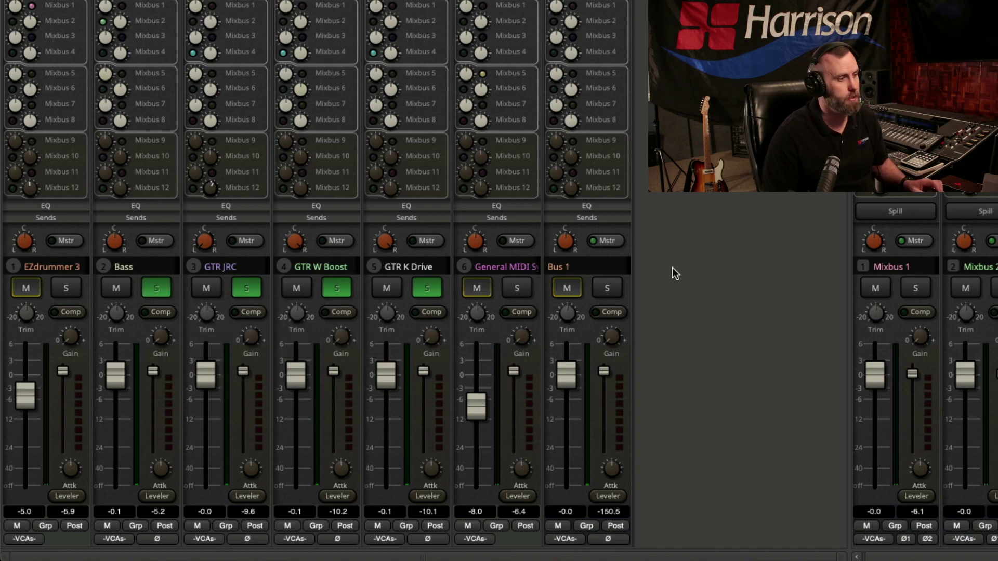
pyautogui.keyDown('ctrl'); pyautogui.keyDown('shift'); pyautogui.click(427, 288); pyautogui.keyUp('shift'); pyautogui.keyUp('ctrl')
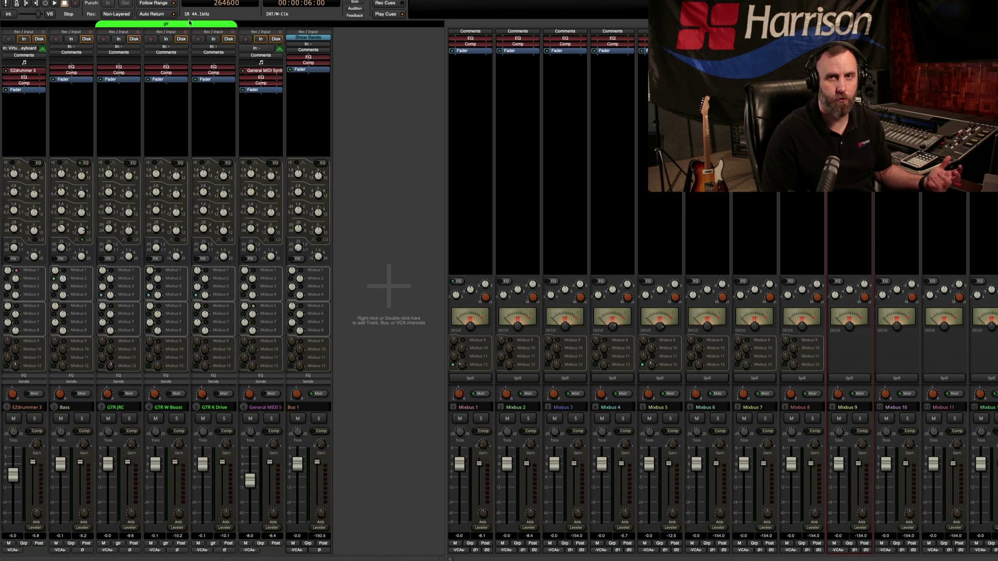
# - Toggle the guitar group solo, overriding GTR W Boost alone, then unsolo the group
pyautogui.click(177, 420)
pyautogui.click(178, 420)
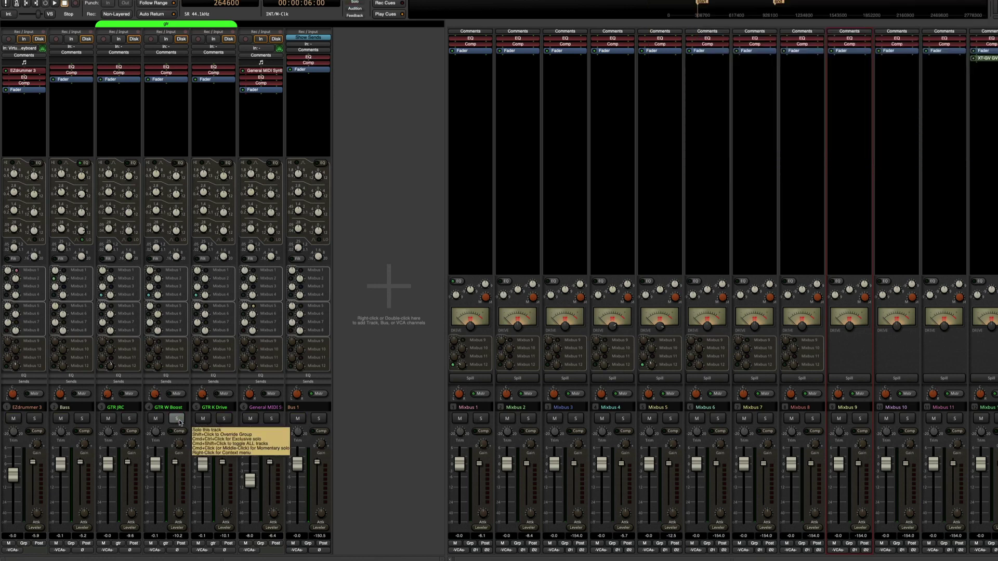
pyautogui.click(178, 421)
pyautogui.keyDown('shift'); pyautogui.click(179, 422); pyautogui.keyUp('shift')
pyautogui.click(179, 422)
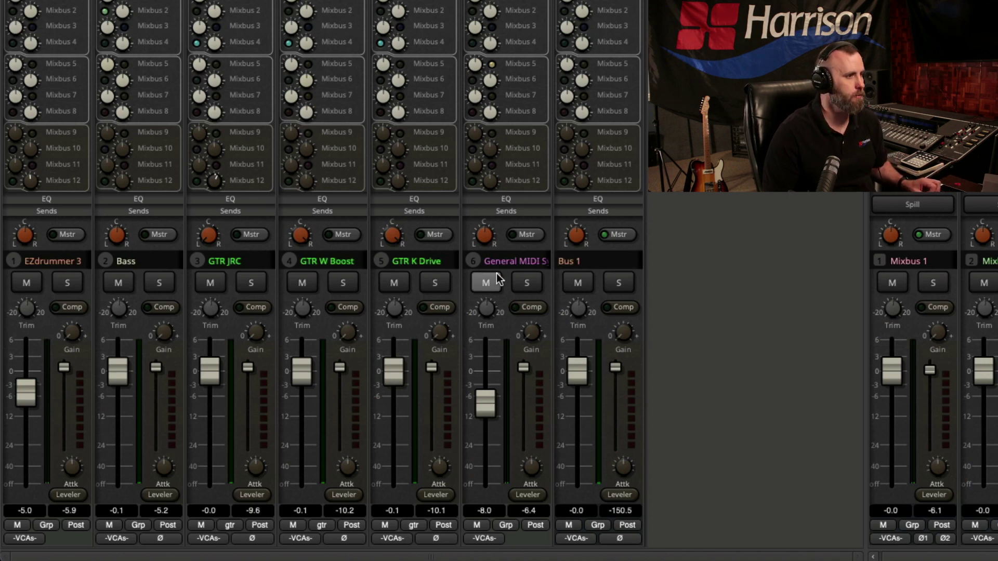
# - Move an exclusive solo from General MIDI across the guitar tracks and Bass to EZdrummer 3
pyautogui.click(526, 282)
pyautogui.click(435, 284)
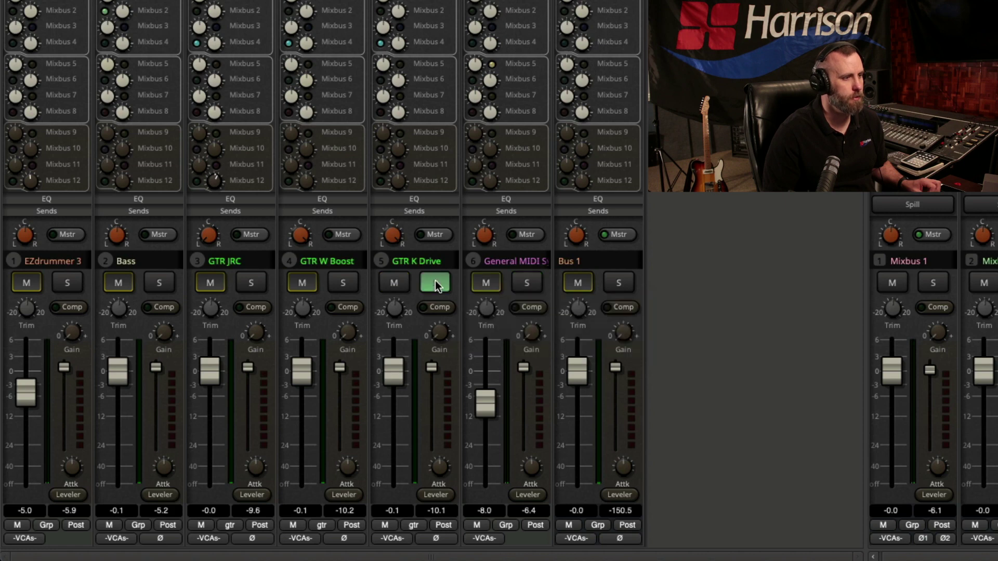
pyautogui.click(338, 289)
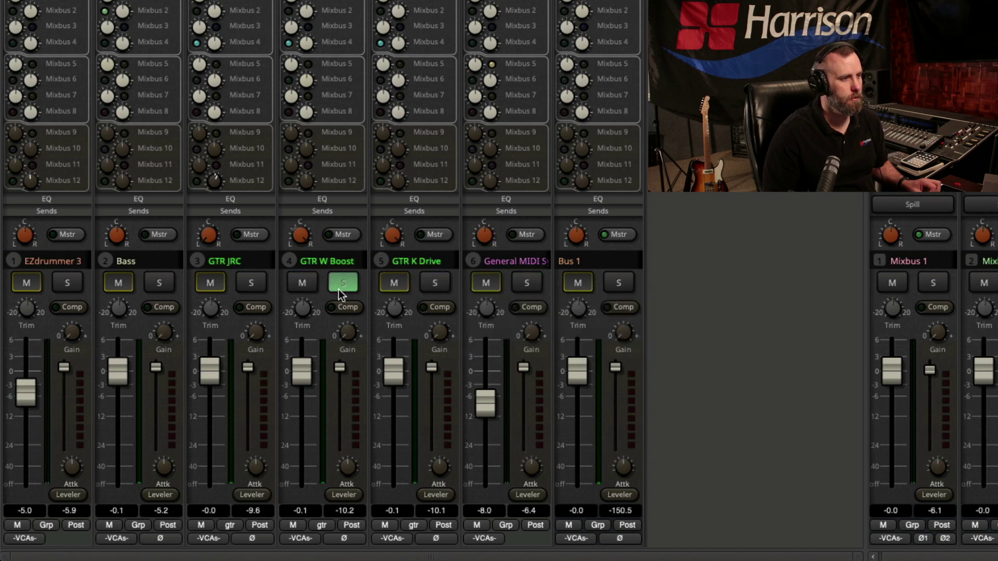
pyautogui.click(261, 283)
pyautogui.click(160, 287)
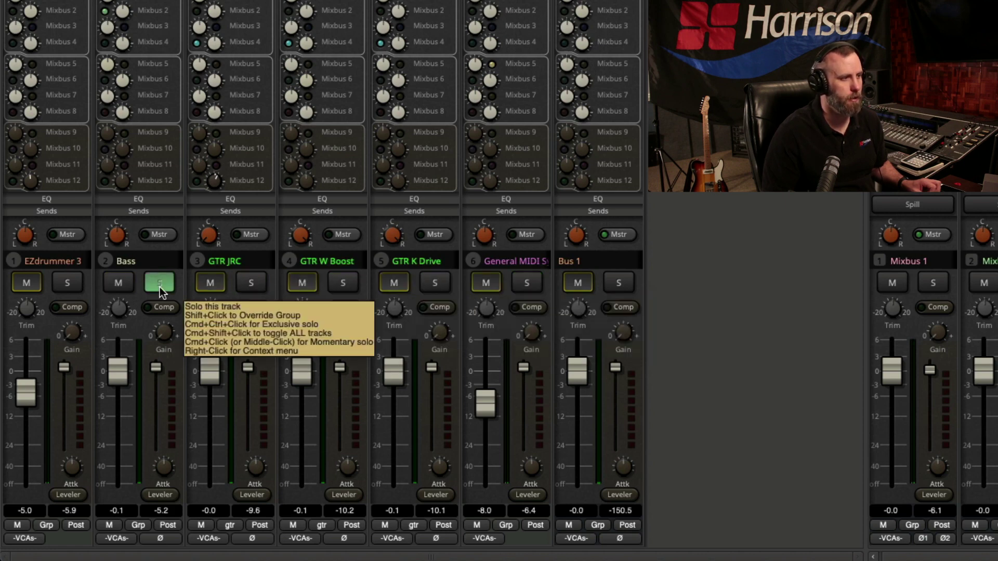
pyautogui.click(78, 287)
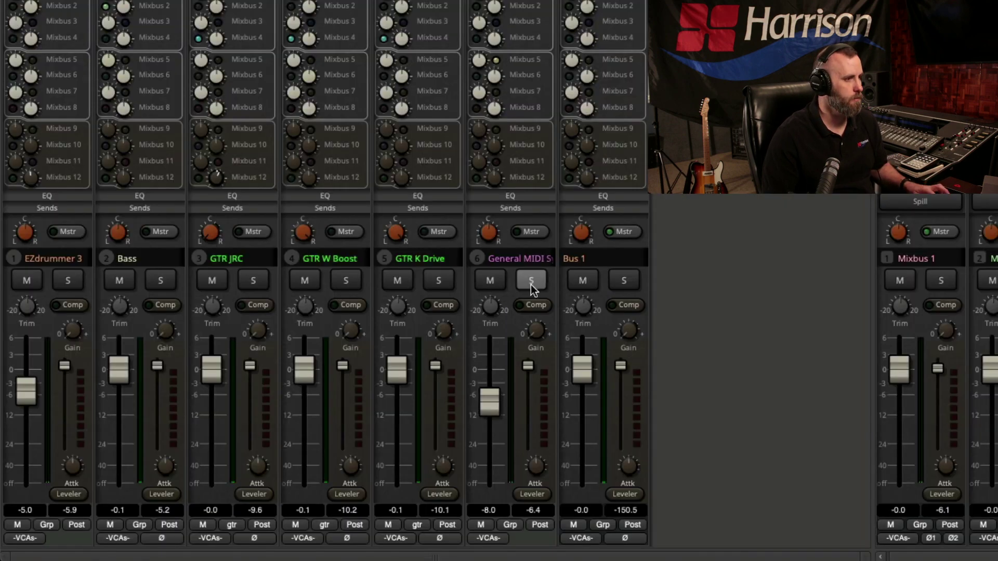
# - Momentarily solo and release Bus 1, then Bass twice
pyautogui.click(316, 420)
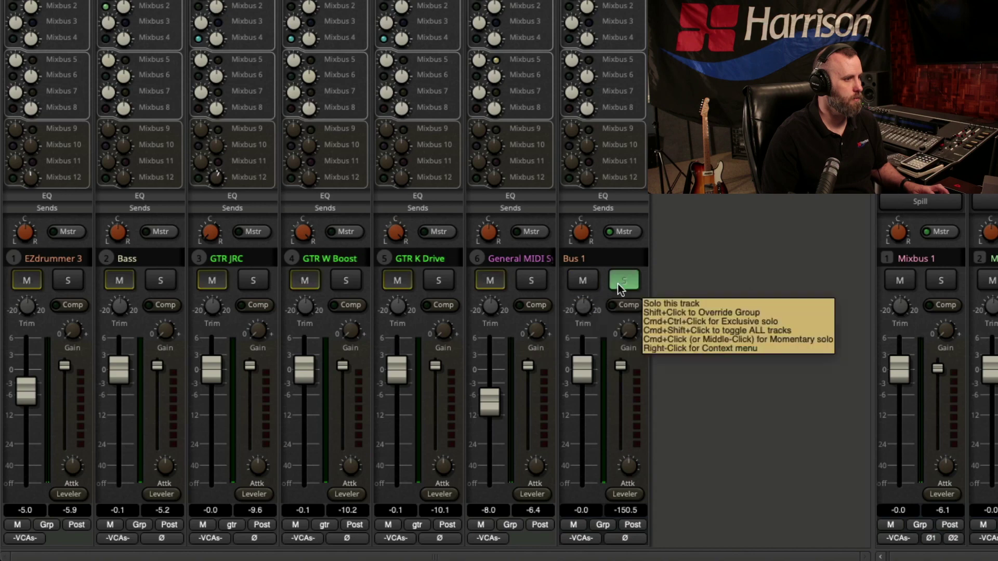
pyautogui.click(619, 281)
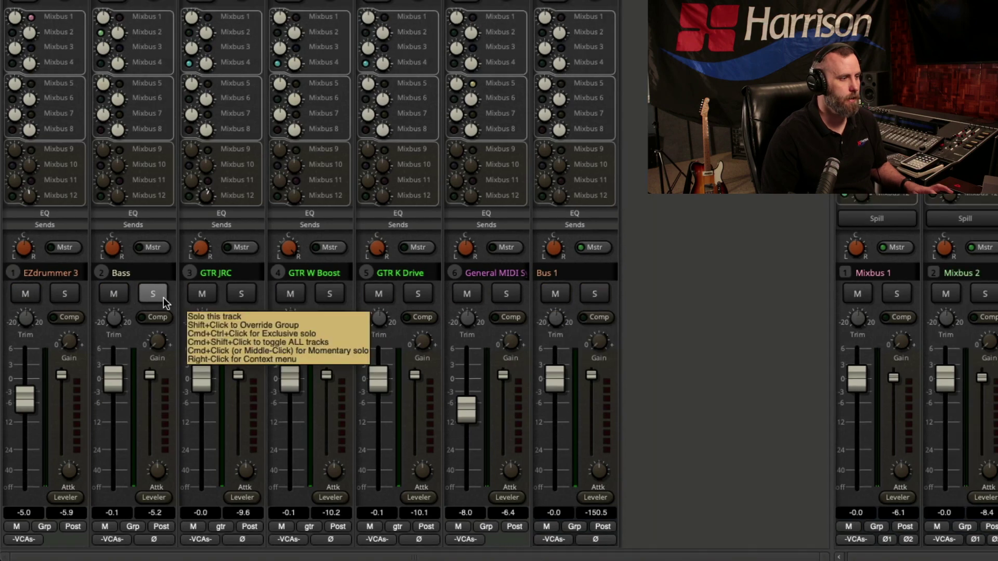
pyautogui.click(170, 285)
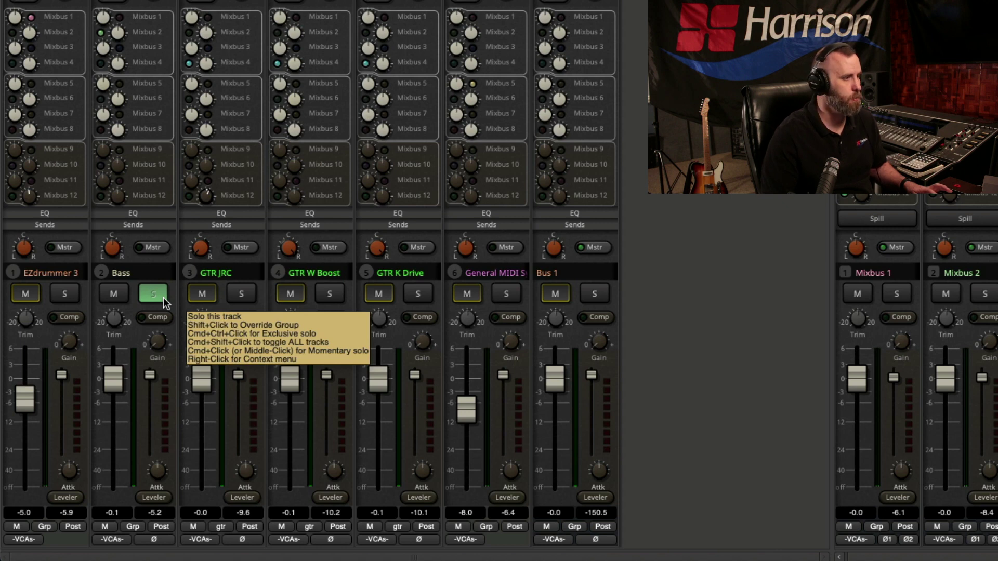
pyautogui.click(163, 297)
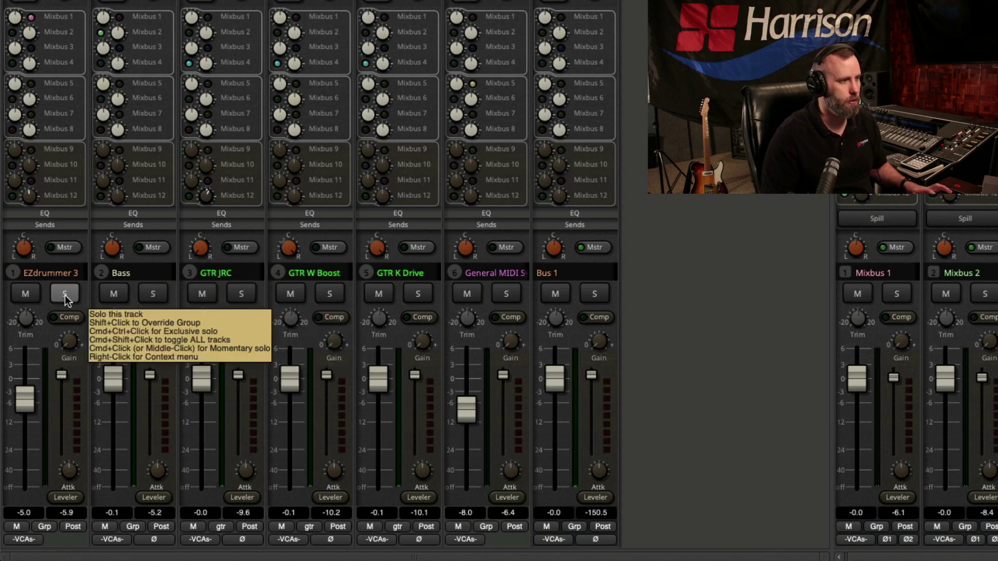
pyautogui.click(152, 294)
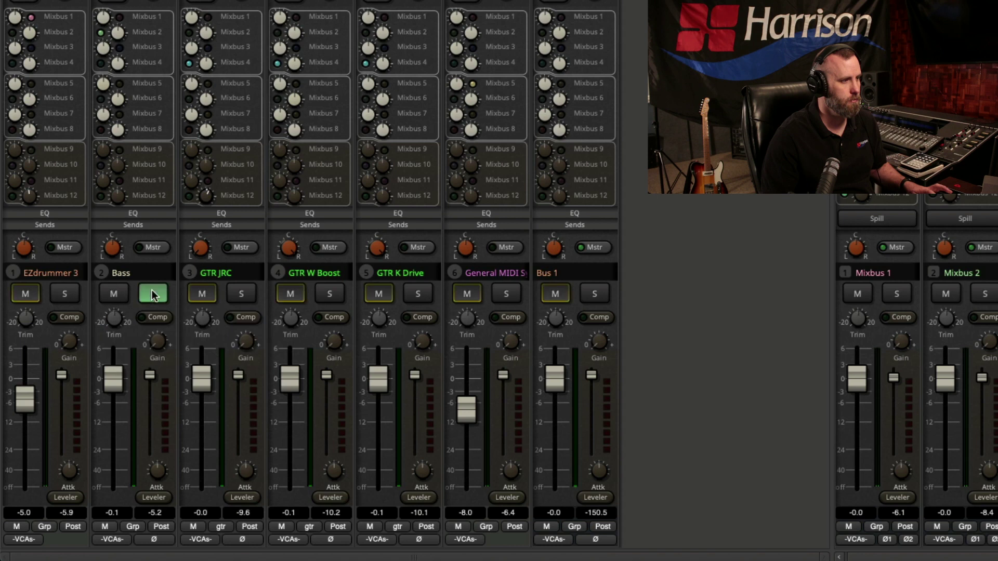
pyautogui.click(153, 294)
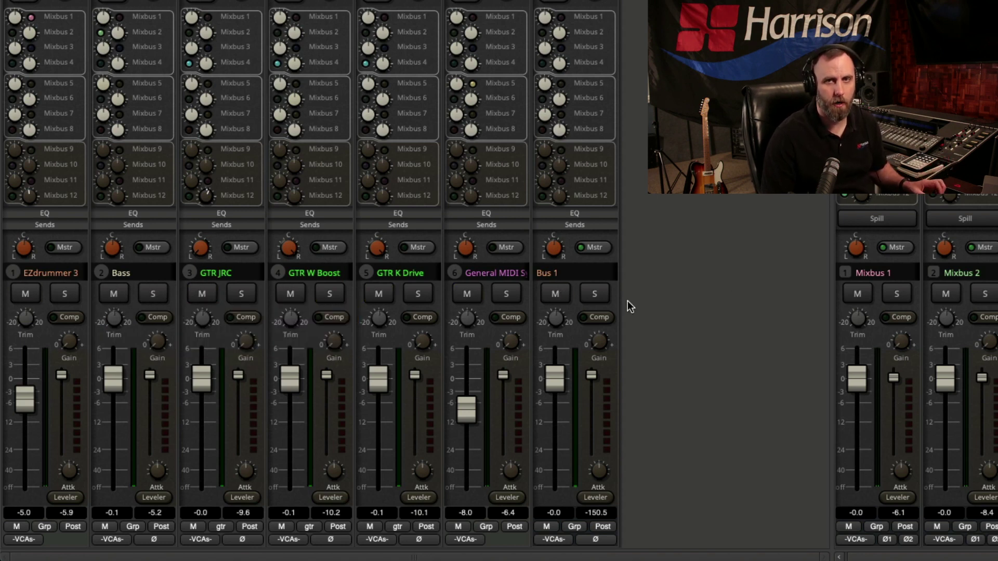
# - View the Solo Isolate and Solo Safe options on Bus 1, EZdrummer 3, Bass and GTR JRC
pyautogui.rightClick(591, 297)
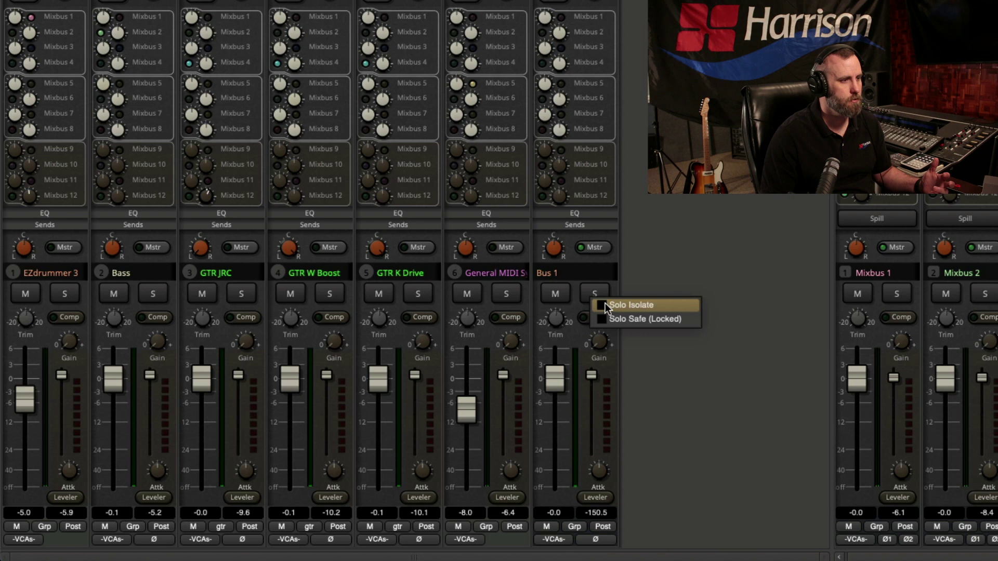
pyautogui.click(605, 305)
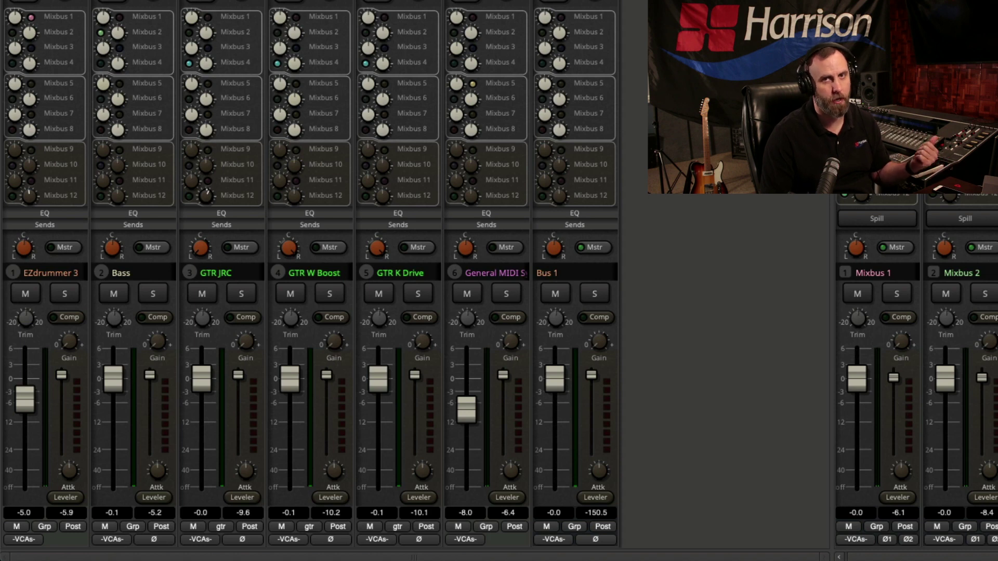
pyautogui.rightClick(67, 291)
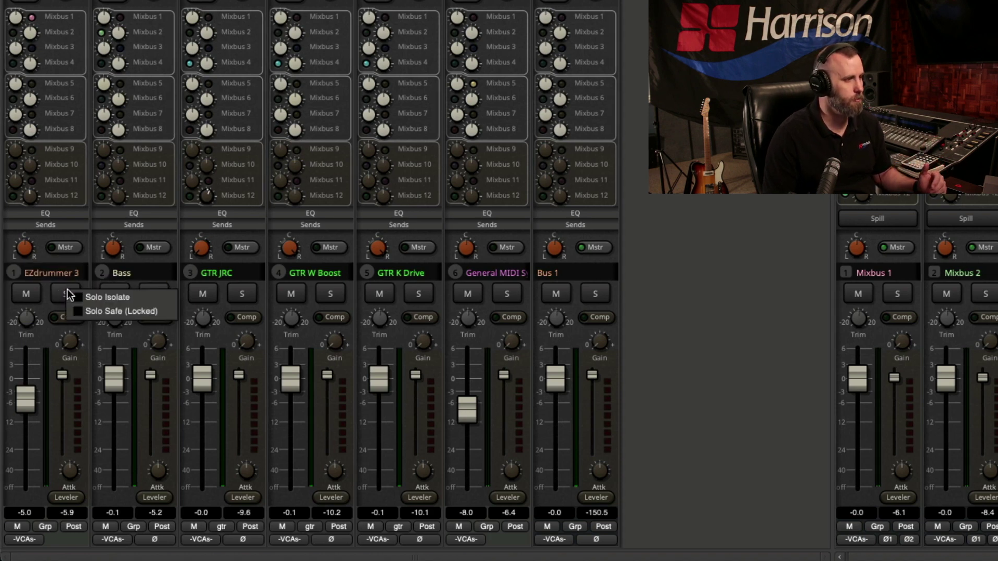
pyautogui.click(79, 296)
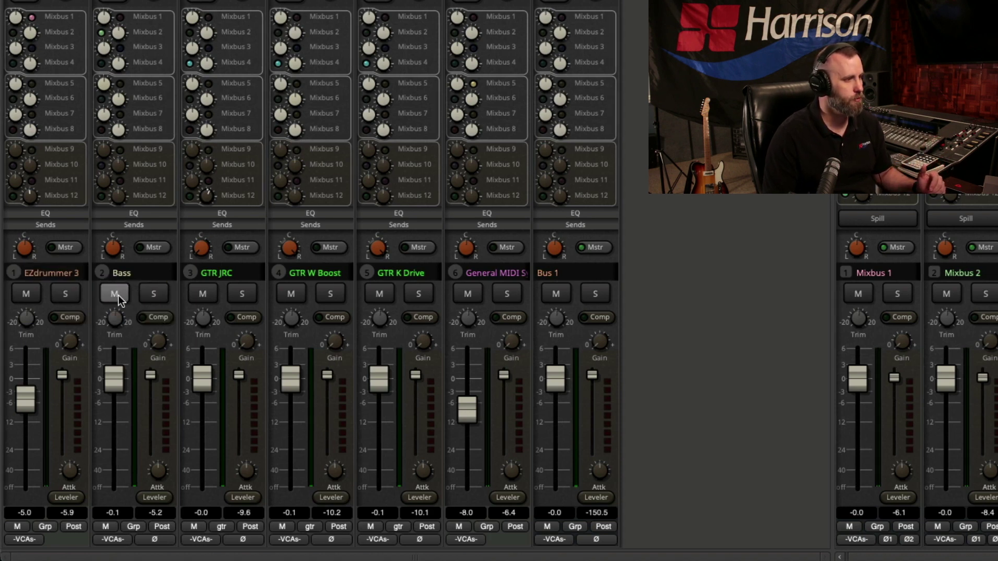
pyautogui.rightClick(156, 296)
pyautogui.click(169, 298)
pyautogui.rightClick(241, 294)
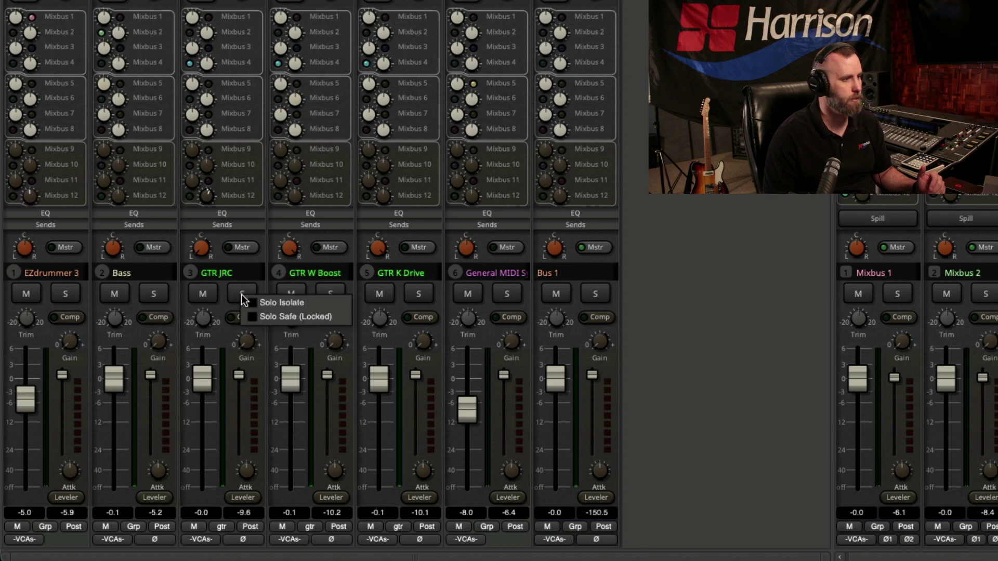
pyautogui.click(255, 301)
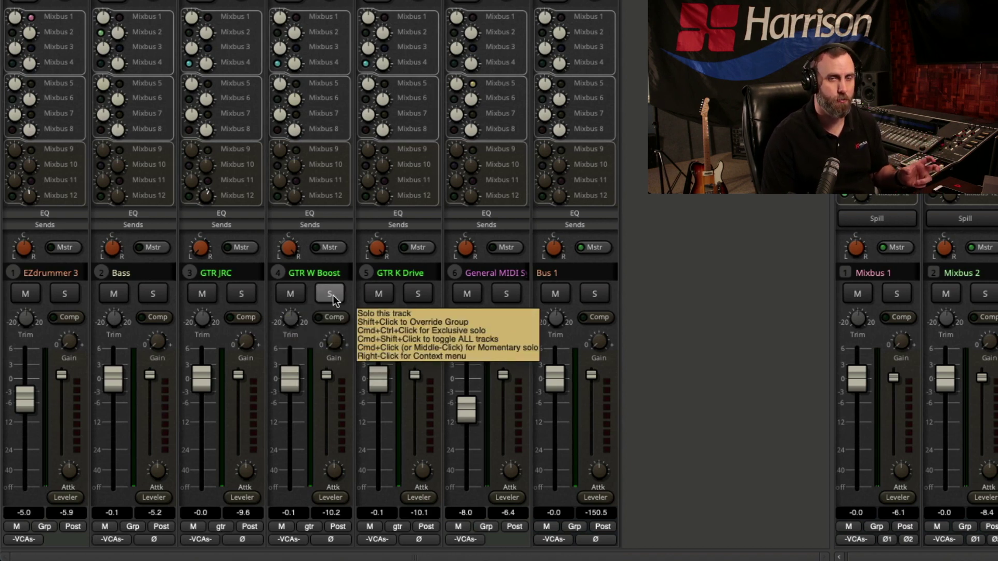
# - During playback, alternate soloing GTR W Boost and GTR K Drive, ending on K Drive
pyautogui.press('space')
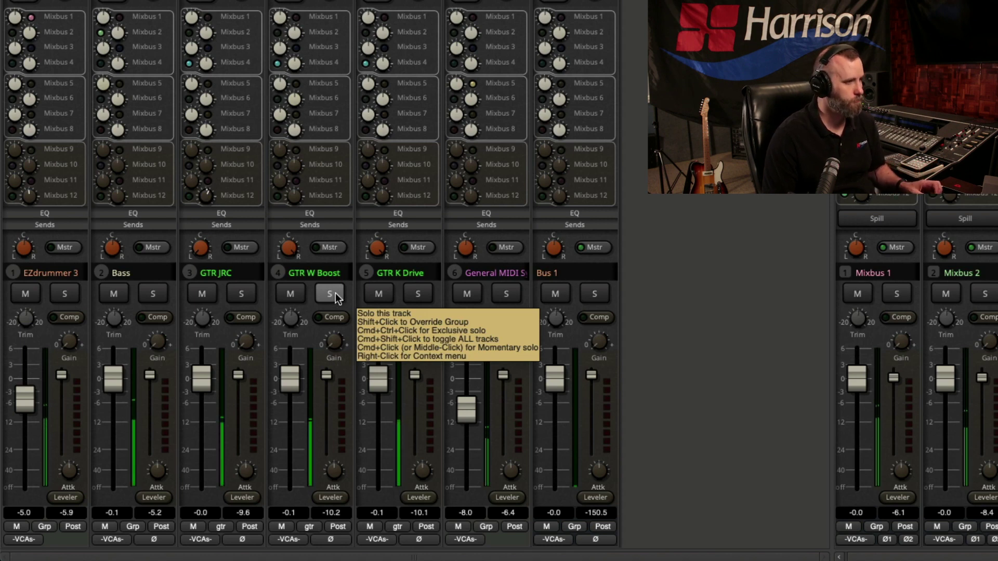
pyautogui.click(335, 294)
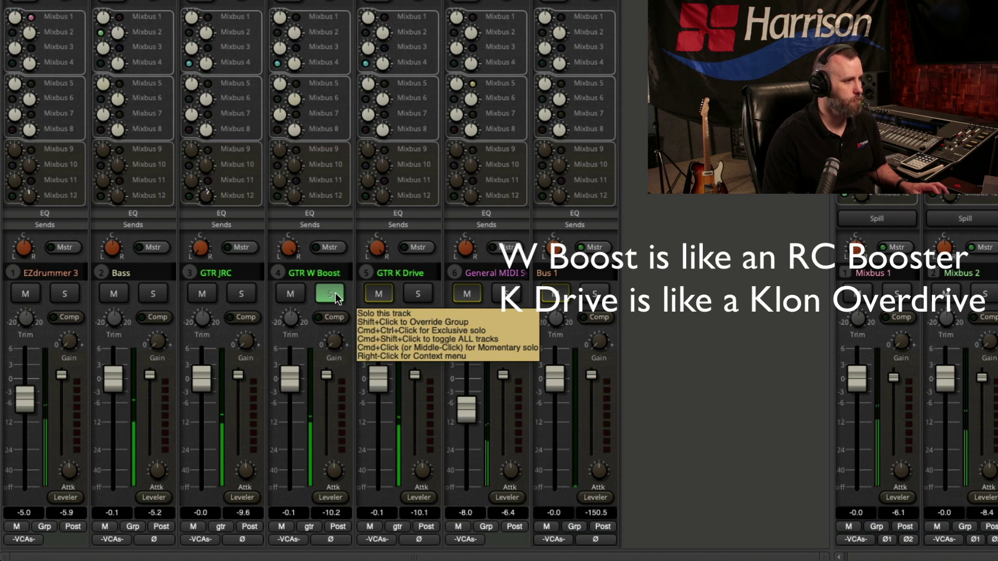
pyautogui.keyDown('ctrl'); pyautogui.keyDown('super'); pyautogui.click(418, 293); pyautogui.keyUp('super'); pyautogui.keyUp('ctrl')
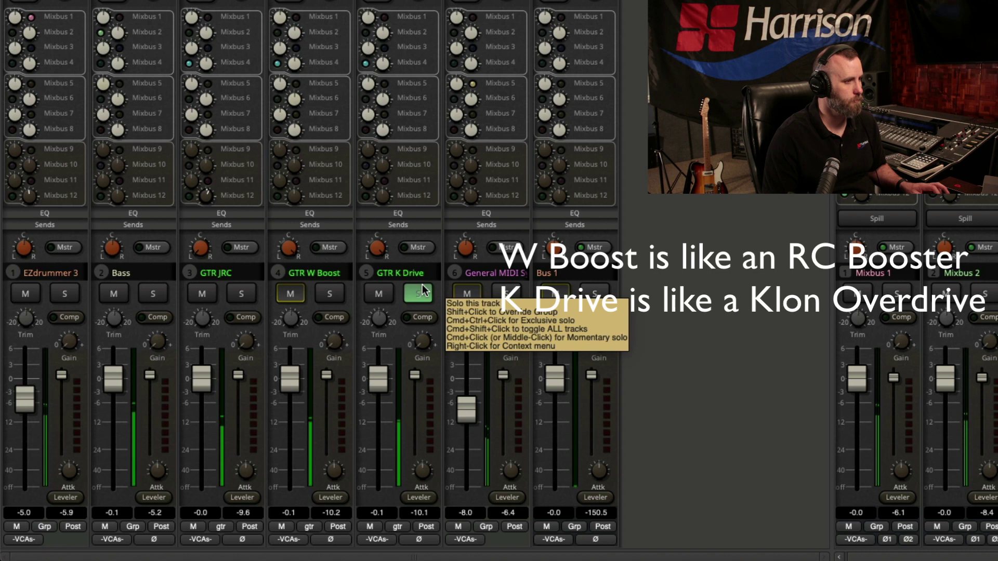
pyautogui.keyDown('ctrl'); pyautogui.keyDown('super'); pyautogui.click(328, 293); pyautogui.keyUp('super'); pyautogui.keyUp('ctrl')
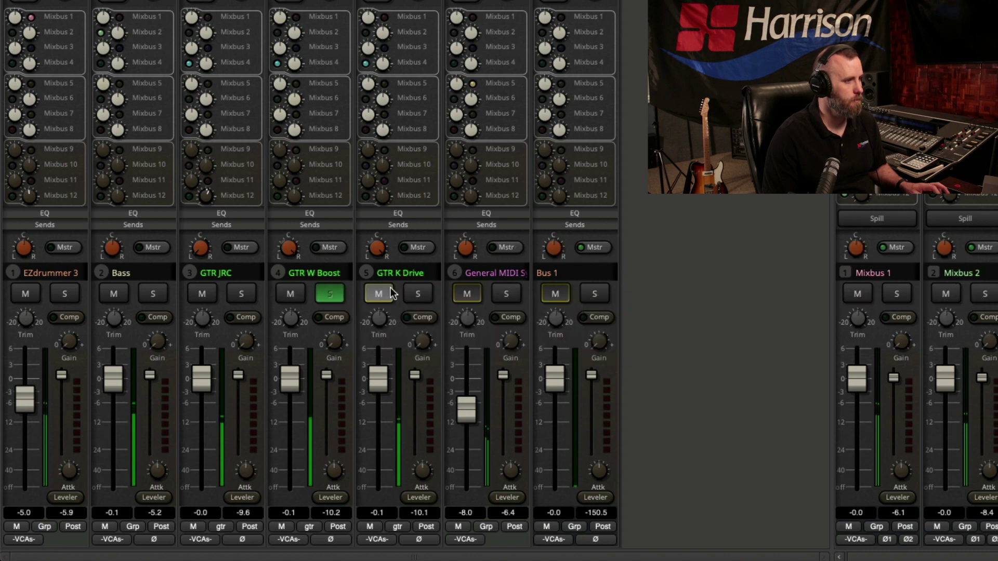
pyautogui.keyDown('ctrl'); pyautogui.keyDown('super'); pyautogui.click(431, 296); pyautogui.keyUp('super'); pyautogui.keyUp('ctrl')
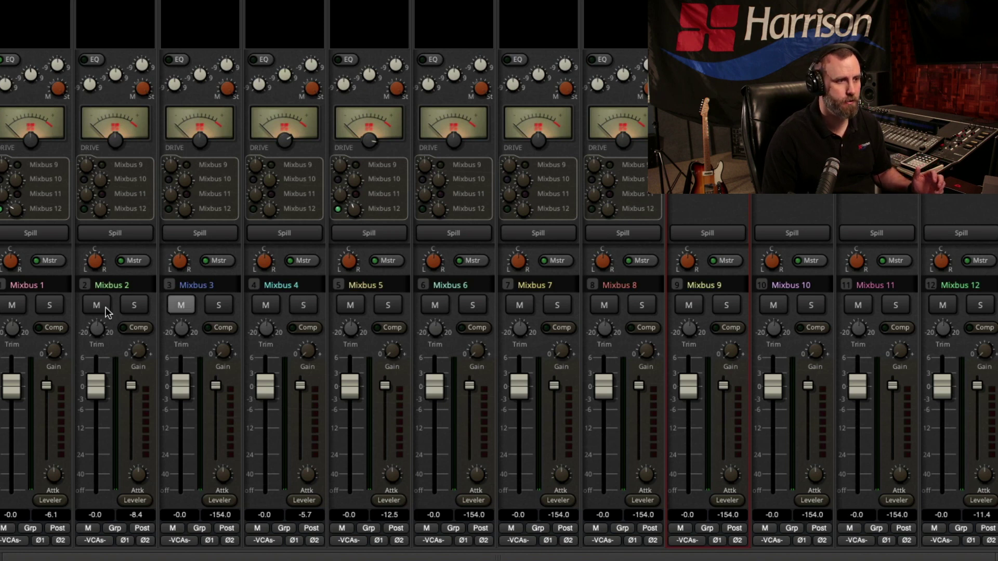
# - Solo Mixbus 1 so Mixbus 2-12 are implicitly muted, and start playback
pyautogui.click(50, 307)
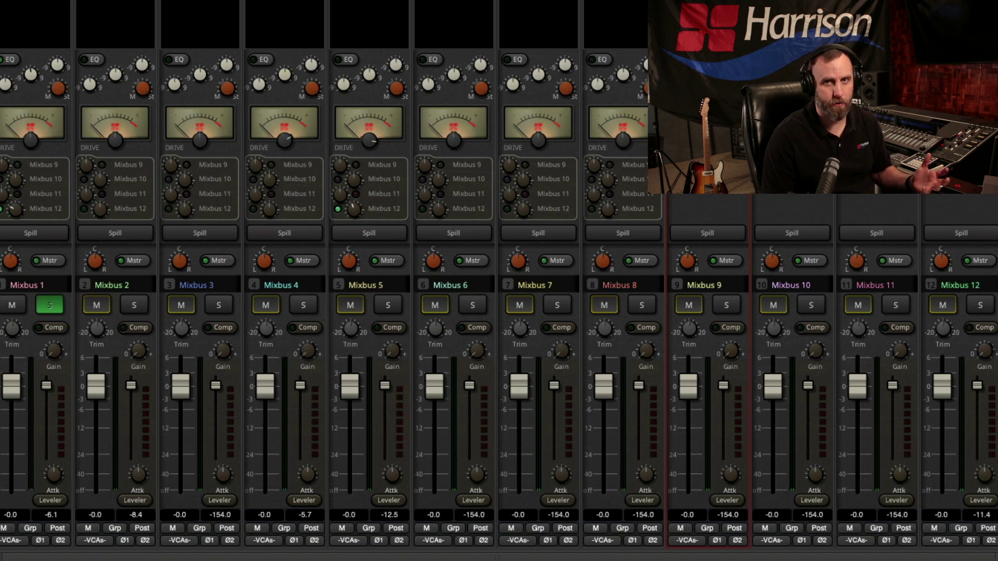
pyautogui.press('space')
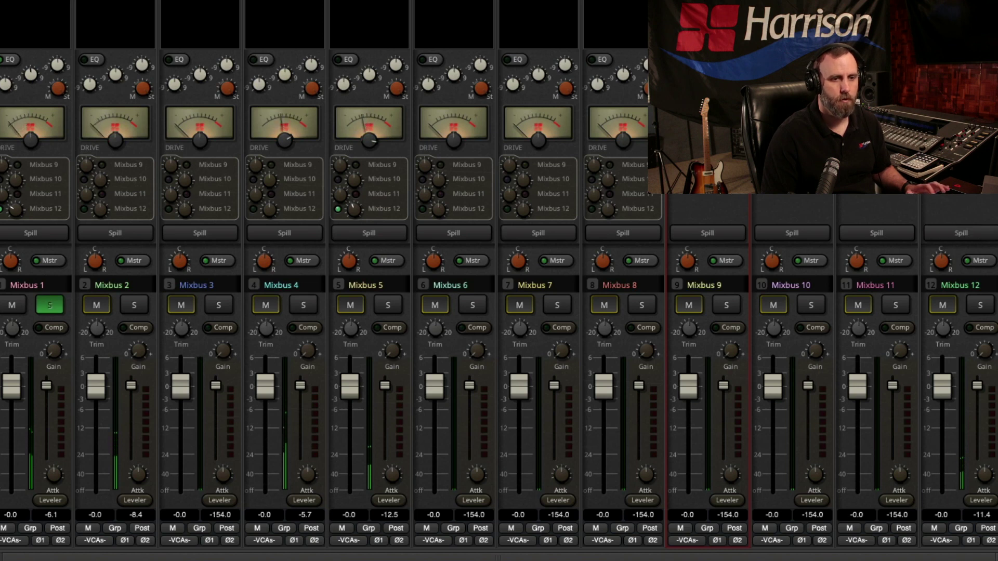
# - Check the Solo Isolate/Safe options, then exclusively solo Mixbus 5 and Mixbus 1 alternately
pyautogui.rightClick(980, 306)
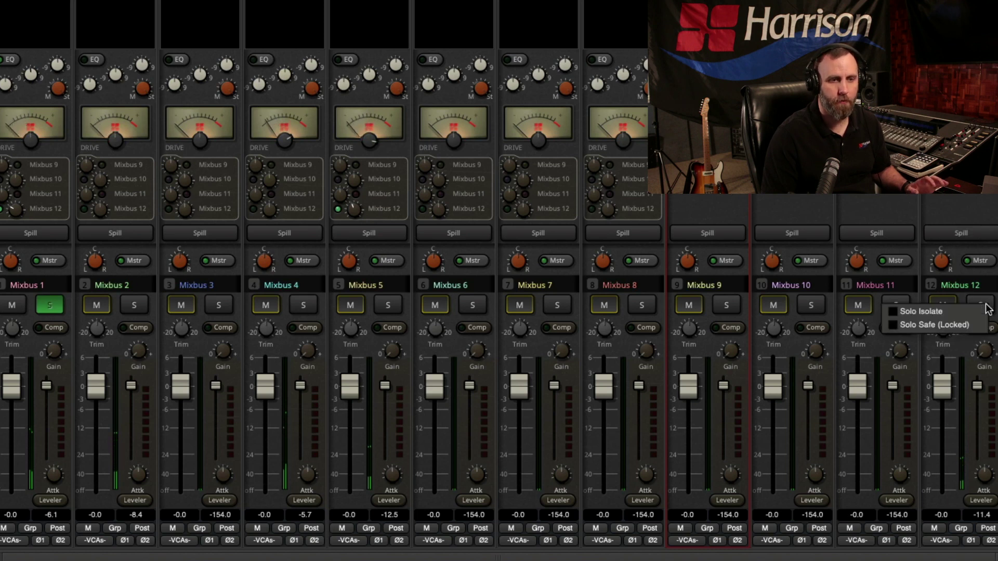
pyautogui.click(894, 312)
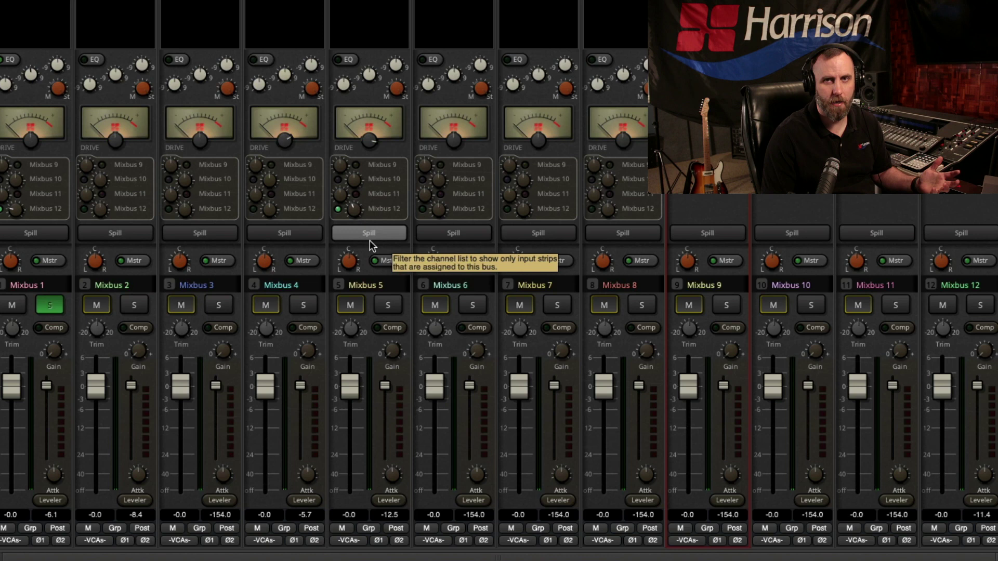
pyautogui.click(391, 306)
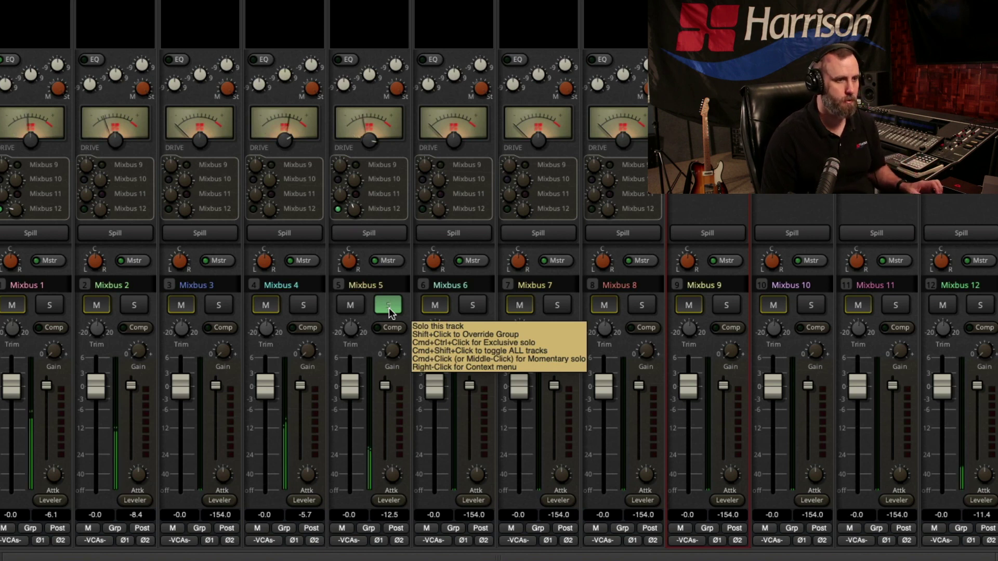
pyautogui.click(50, 305)
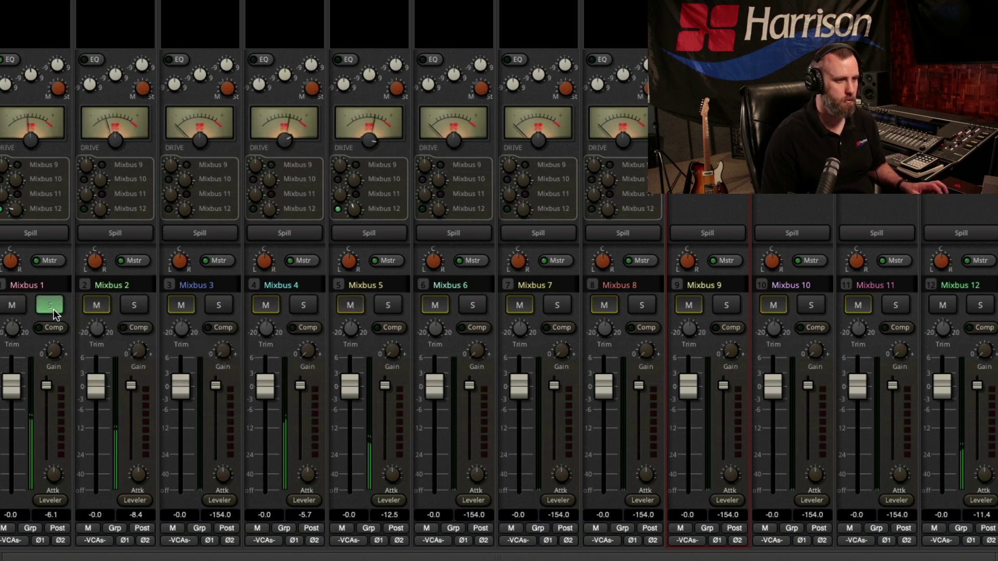
pyautogui.click(384, 304)
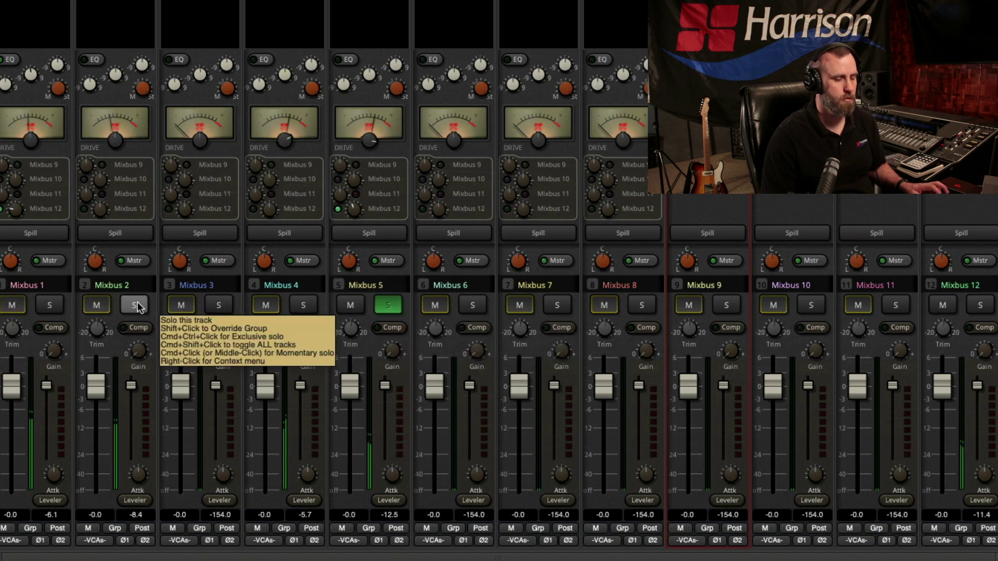
pyautogui.click(49, 305)
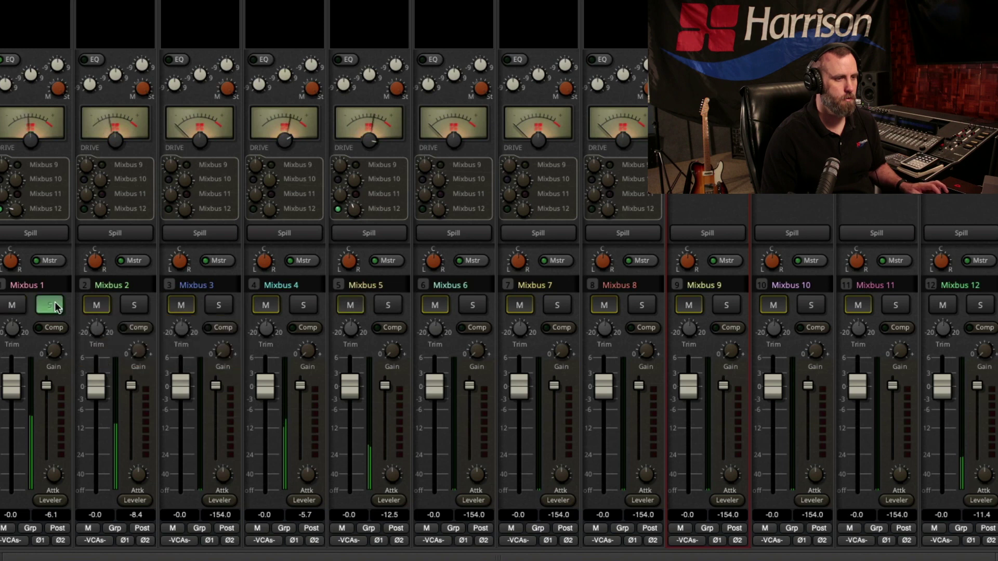
# - Re-solo Mixbus 1 as Solo Safe, then solo Mixbus 2 and switch to Mixbus 4
pyautogui.click(50, 306)
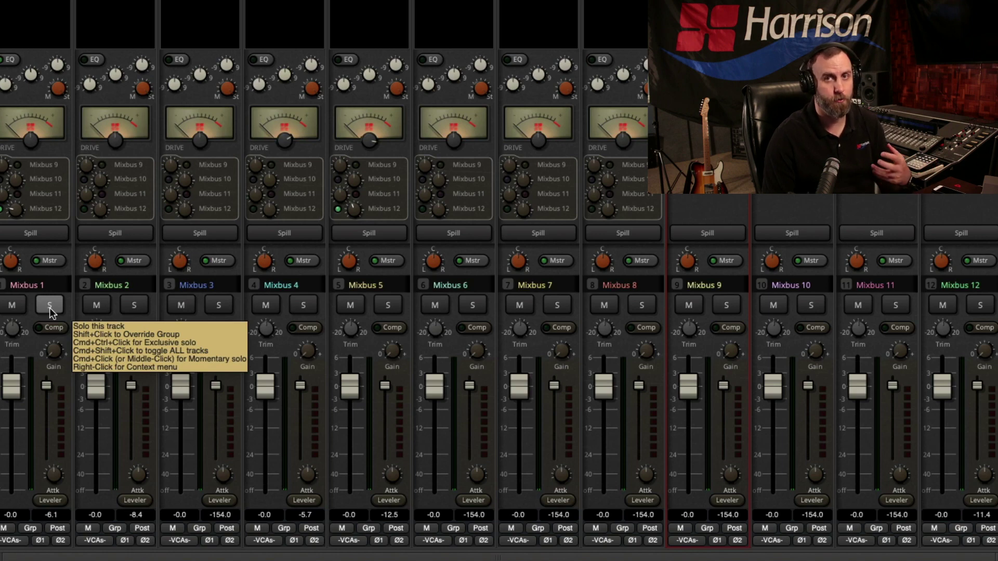
pyautogui.click(793, 213)
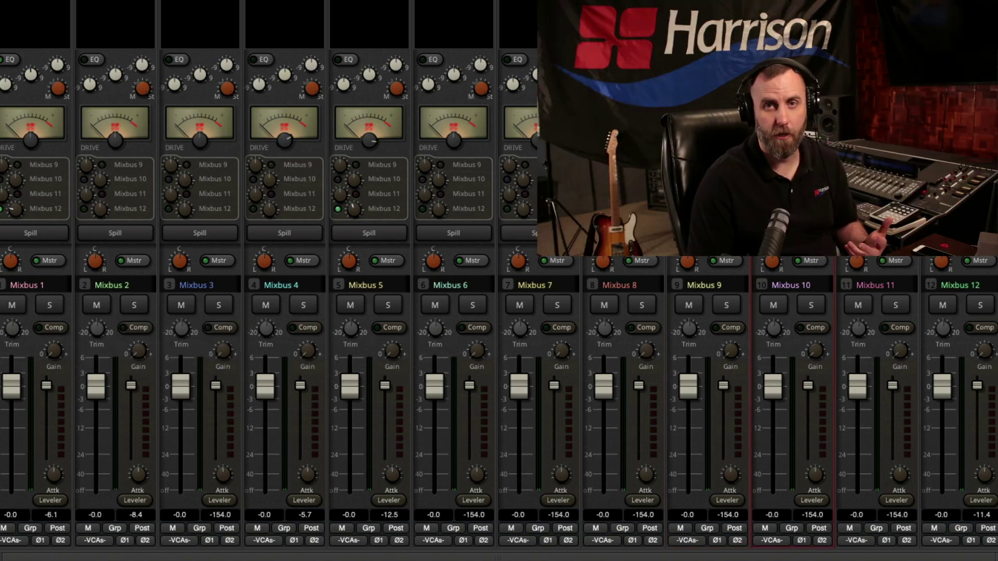
pyautogui.click(46, 310)
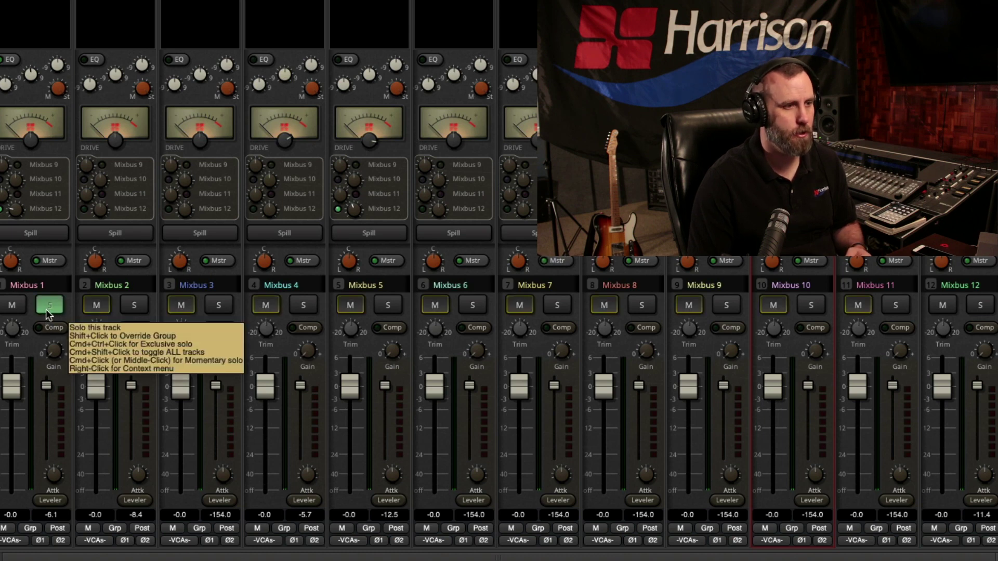
pyautogui.rightClick(46, 310)
pyautogui.click(58, 331)
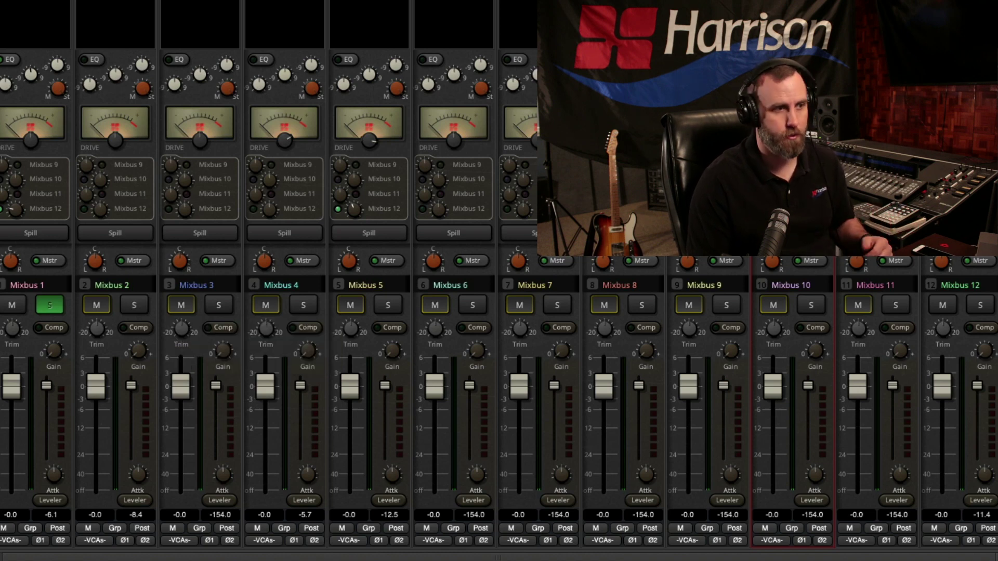
pyautogui.click(135, 306)
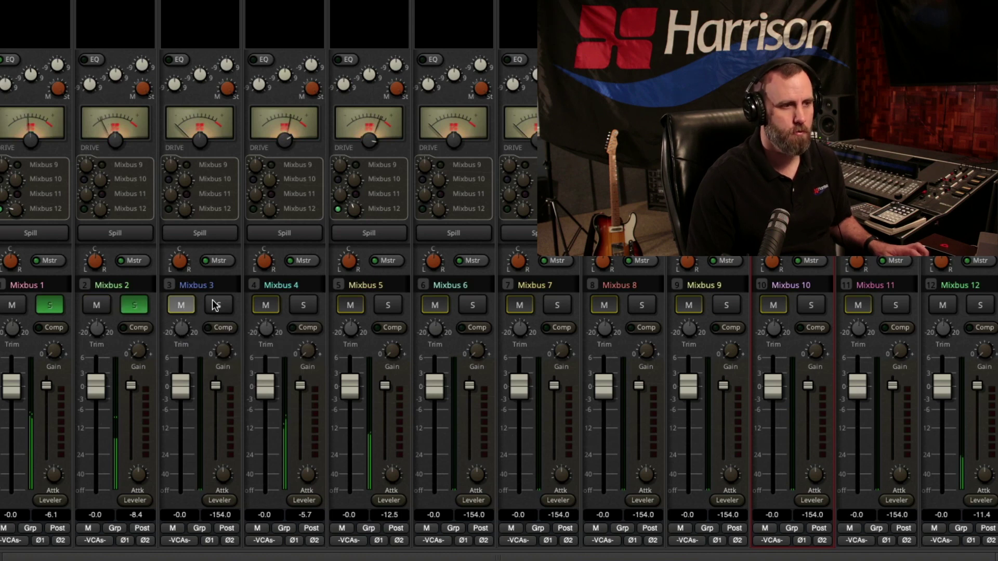
pyautogui.click(307, 305)
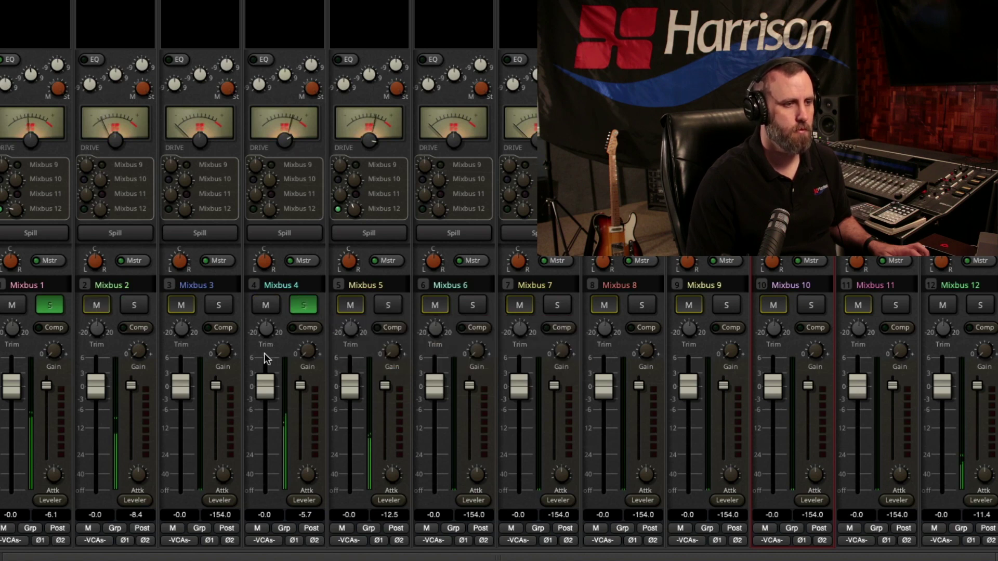
# - Drag Mixbus 4 to -5.0, Mixbus 5 to -2.5 and Mixbus 2 to about -3 dB
pyautogui.moveTo(265, 386); pyautogui.dragTo(271, 416)
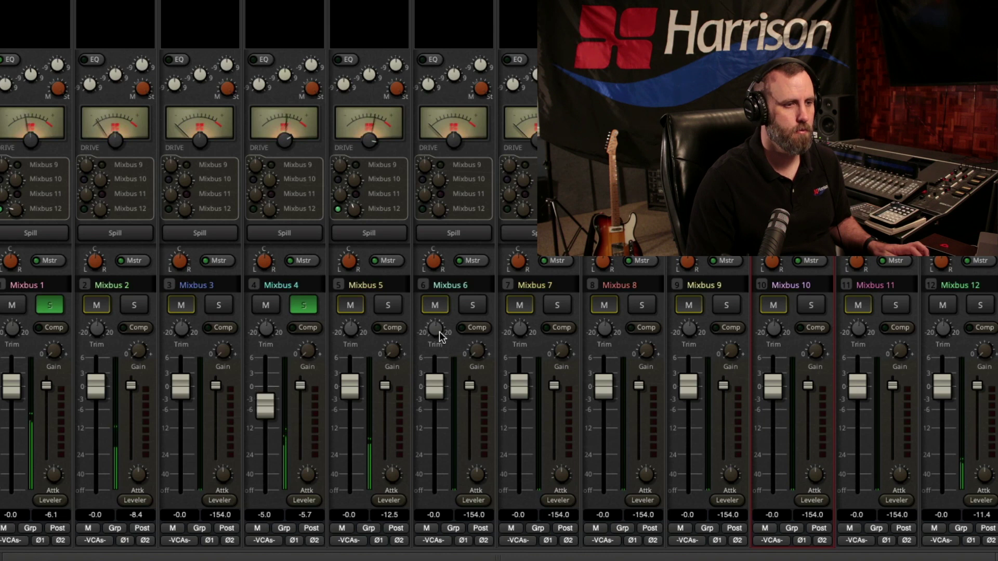
pyautogui.click(391, 305)
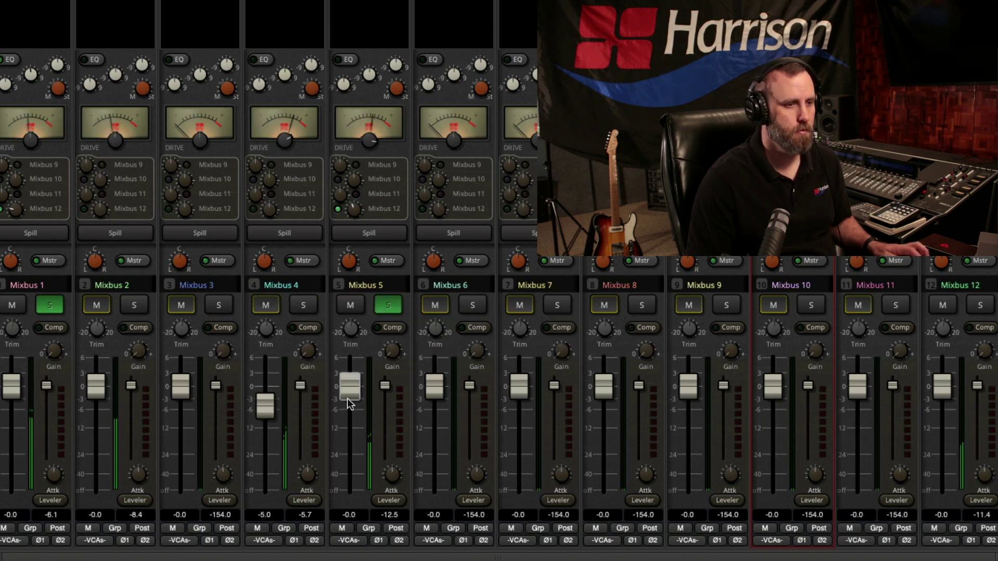
pyautogui.moveTo(347, 398); pyautogui.dragTo(348, 423)
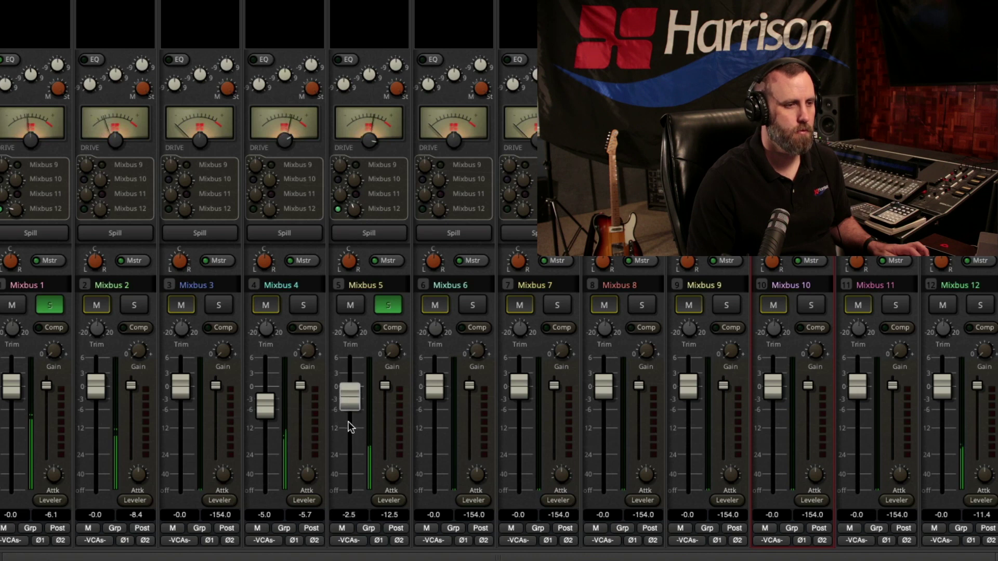
pyautogui.click(135, 306)
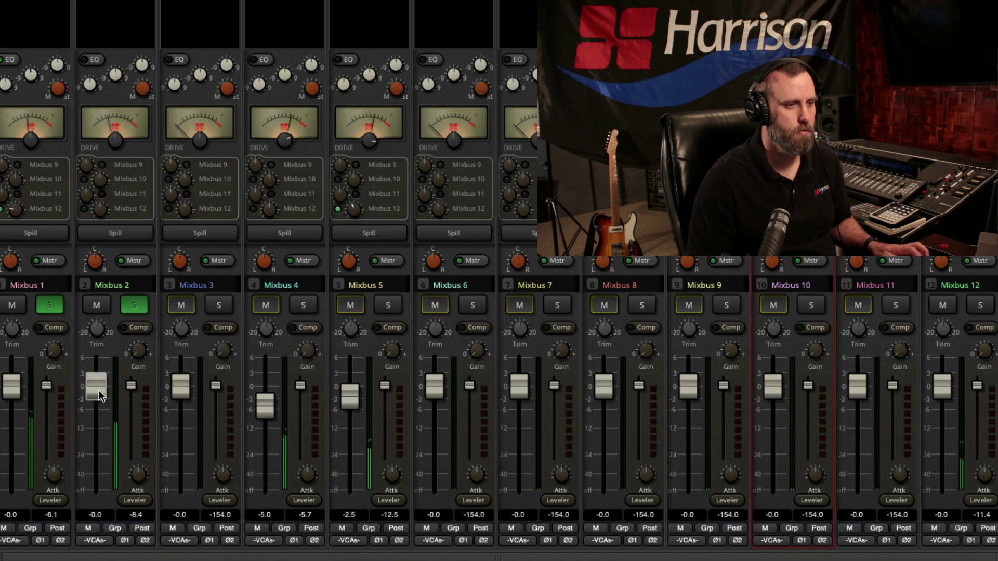
pyautogui.moveTo(99, 391); pyautogui.dragTo(101, 417)
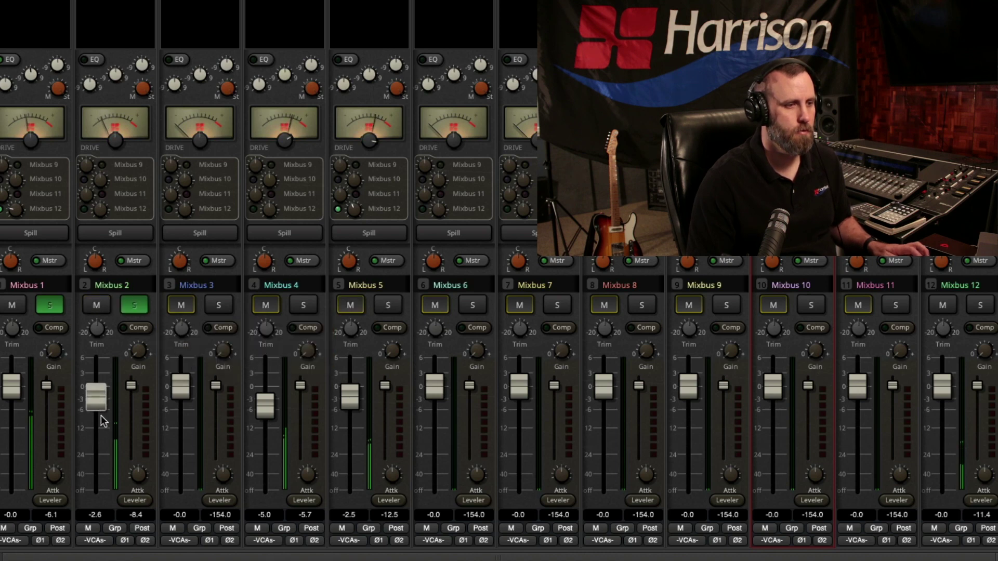